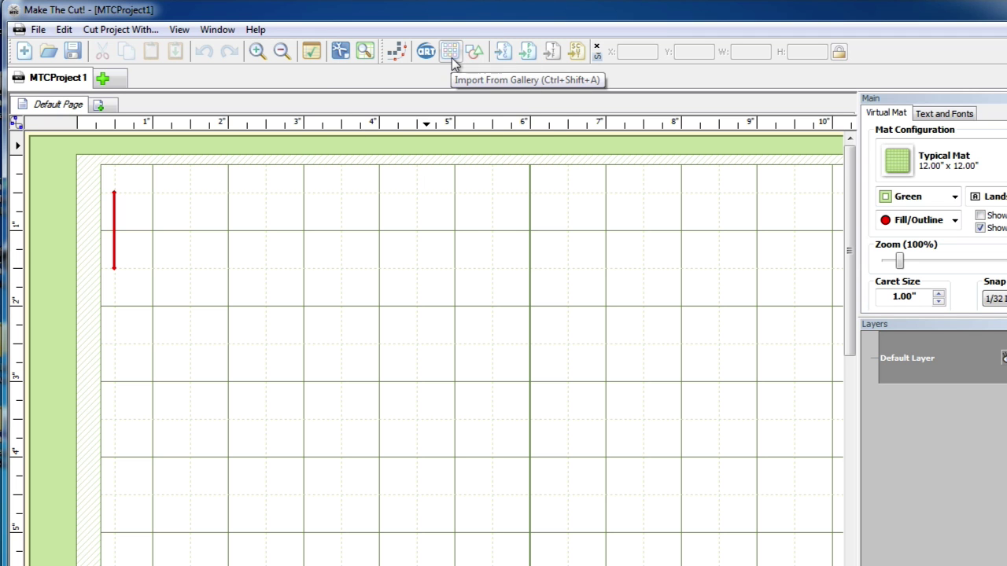
Step: Open Import From Gallery and search all files at 30 items per page, listing 6160 results
{"action": "left_click", "coordinate": [452, 57]}
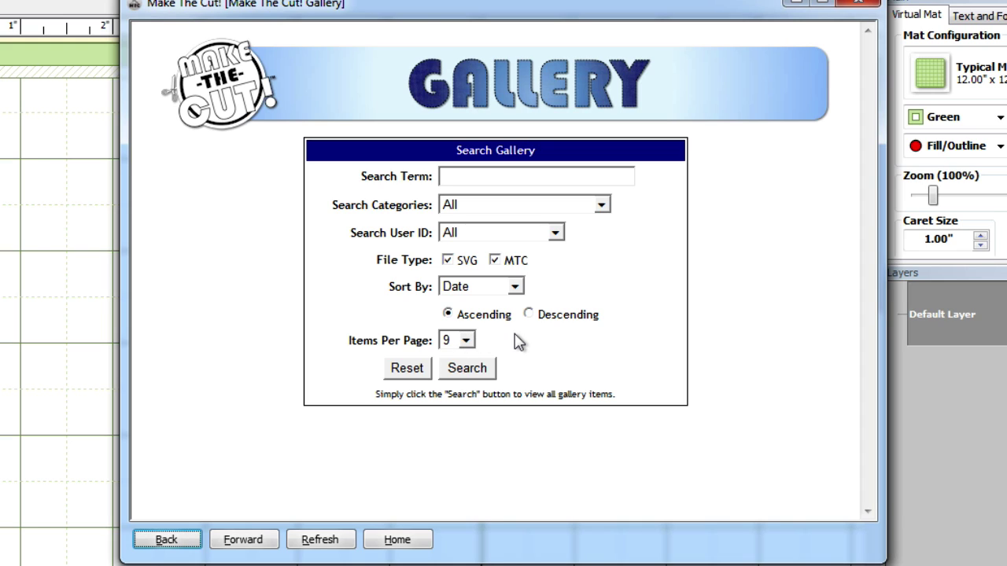
{"action": "left_click", "coordinate": [468, 342]}
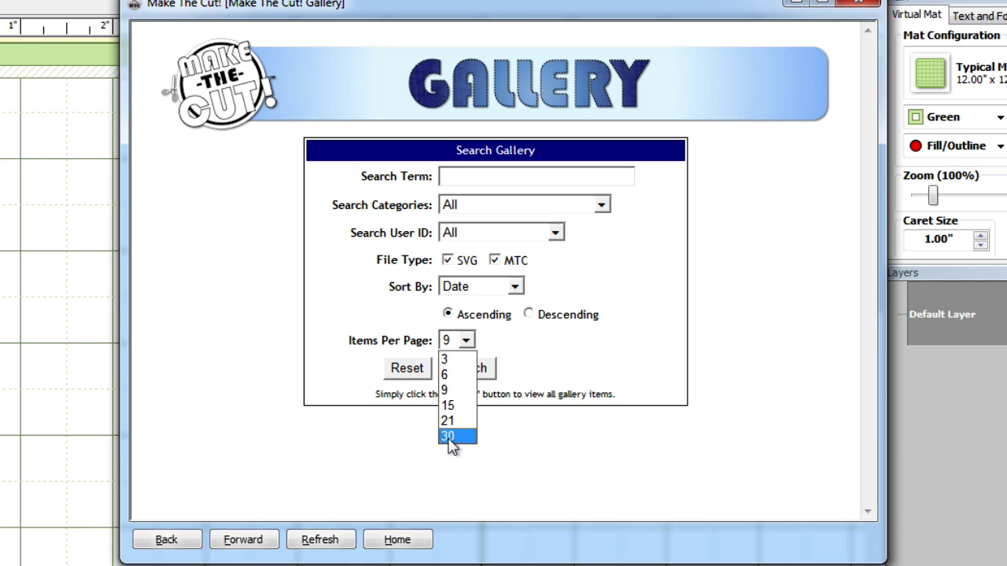
{"action": "left_click", "coordinate": [450, 435]}
{"action": "left_click", "coordinate": [472, 369]}
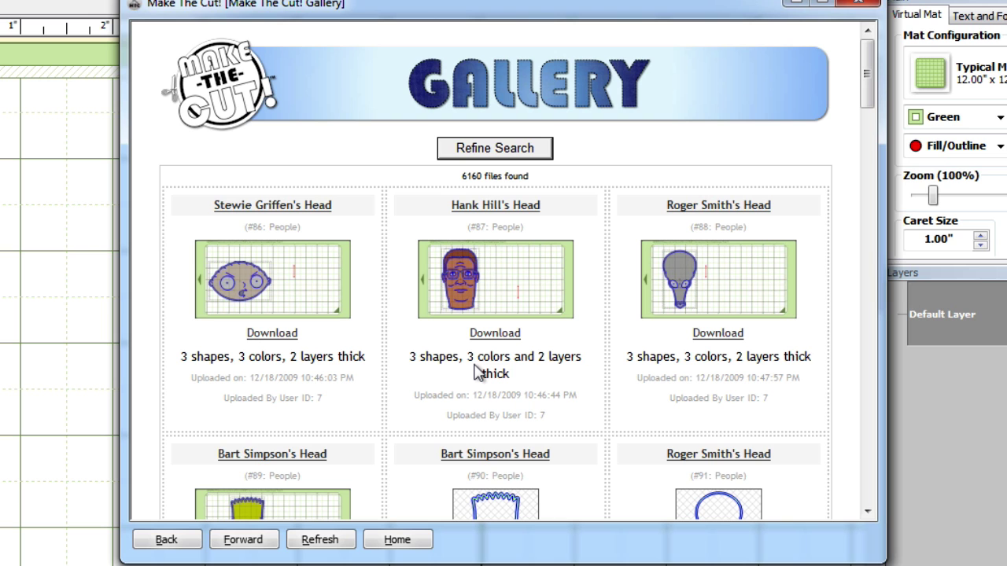
Step: Scroll down through the first page of gallery results
{"action": "scroll", "coordinate": [478, 372], "scroll_direction": "down", "scroll_amount": 2}
{"action": "scroll", "coordinate": [477, 373], "scroll_direction": "down", "scroll_amount": 5}
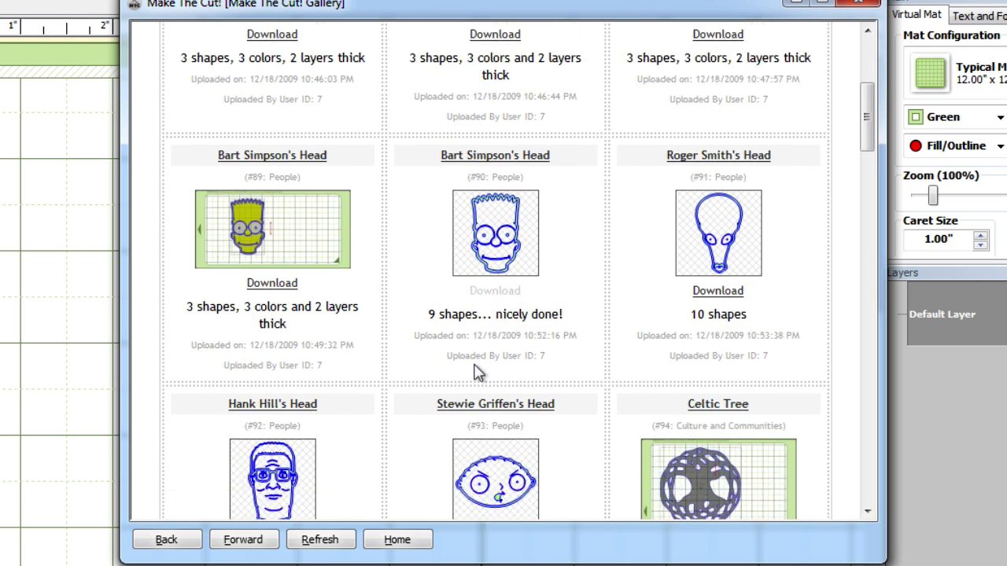
{"action": "scroll", "coordinate": [478, 373], "scroll_direction": "down", "scroll_amount": 5}
{"action": "scroll", "coordinate": [478, 373], "scroll_direction": "down", "scroll_amount": 10}
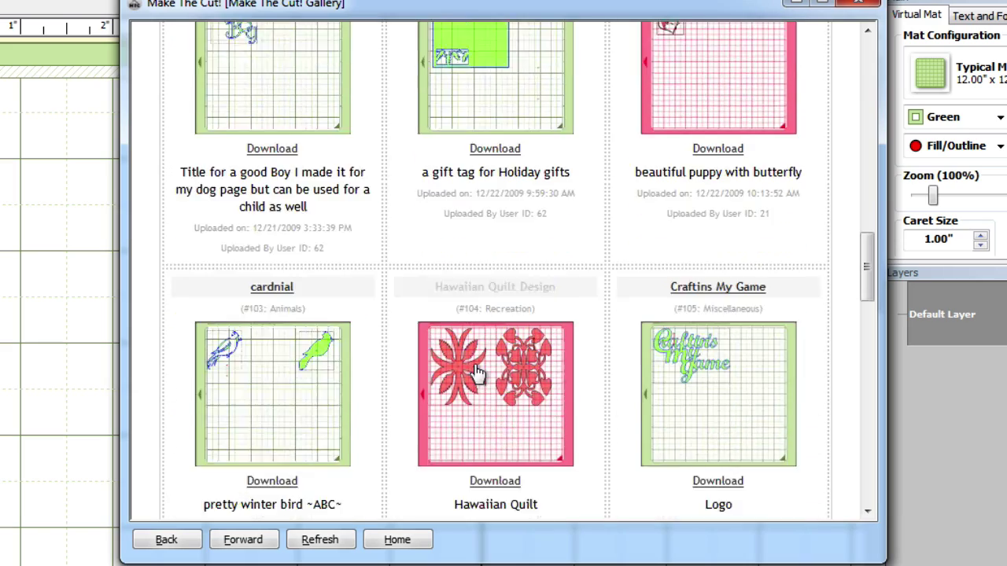
{"action": "scroll", "coordinate": [478, 373], "scroll_direction": "down", "scroll_amount": 12}
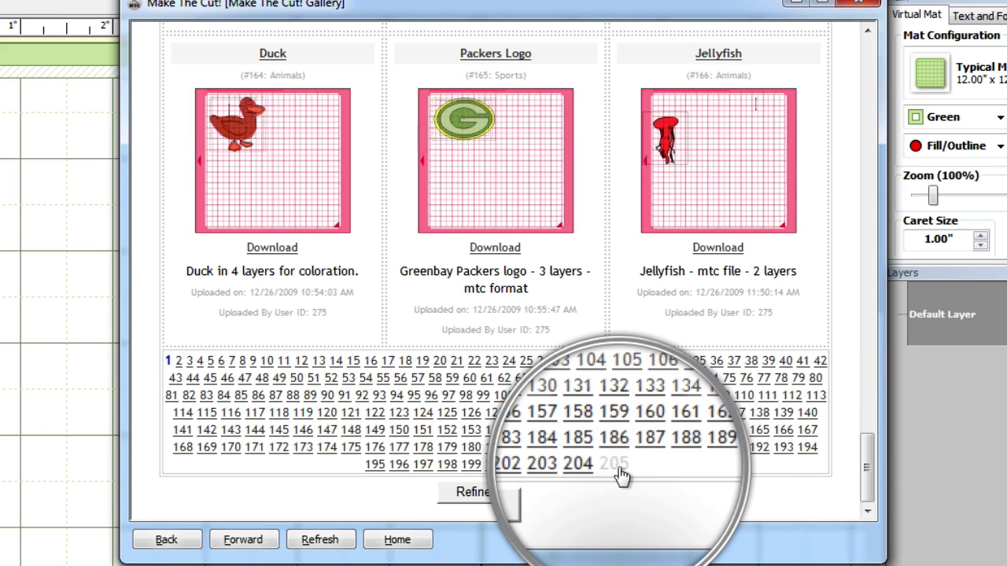
Step: Jump to the last results page, 205, browse it, and return to the search form
{"action": "left_click", "coordinate": [616, 465]}
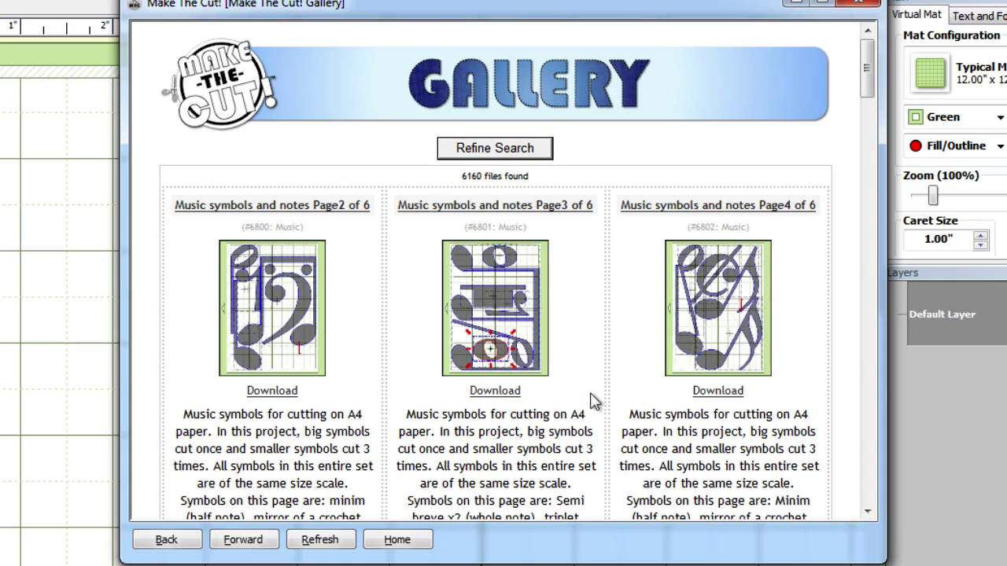
{"action": "scroll", "coordinate": [594, 401], "scroll_direction": "down", "scroll_amount": 3}
{"action": "scroll", "coordinate": [594, 401], "scroll_direction": "down", "scroll_amount": 11}
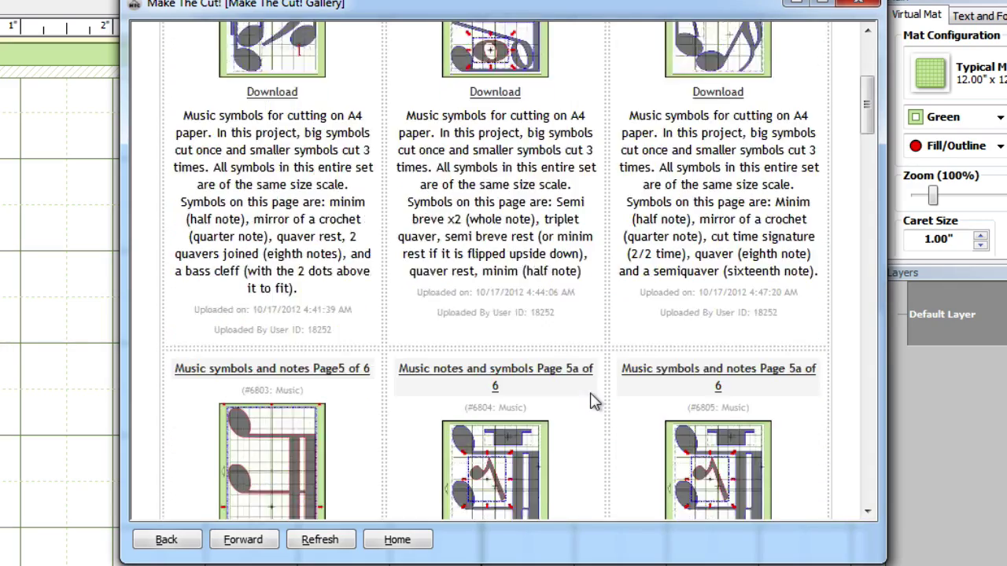
{"action": "scroll", "coordinate": [594, 398], "scroll_direction": "down", "scroll_amount": 12}
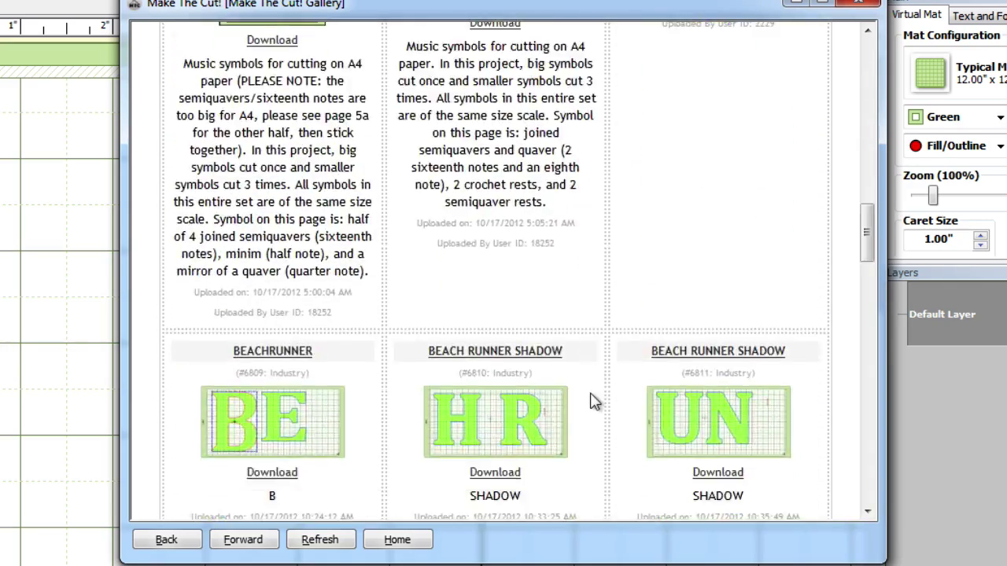
{"action": "scroll", "coordinate": [594, 401], "scroll_direction": "down", "scroll_amount": 8}
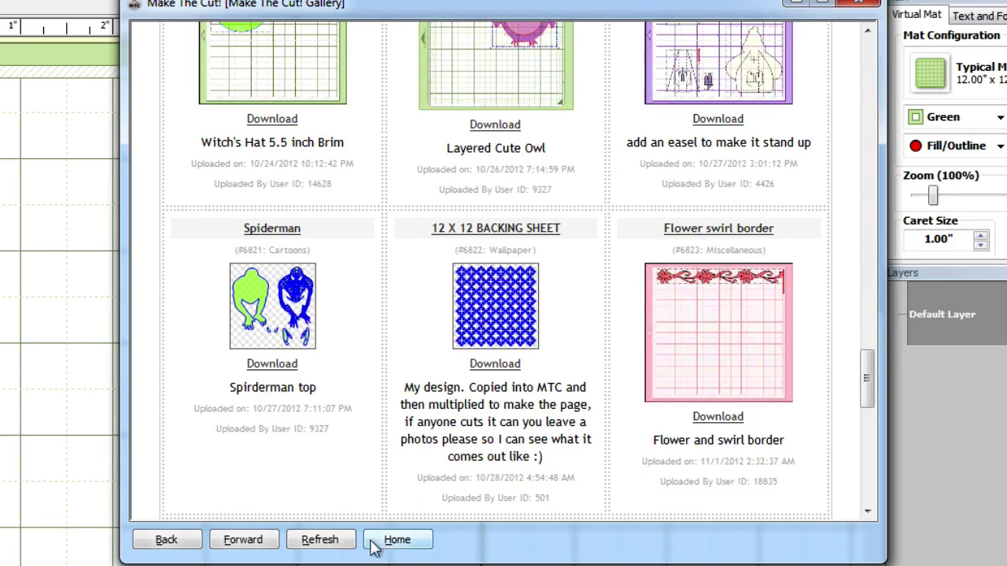
{"action": "left_click", "coordinate": [393, 543]}
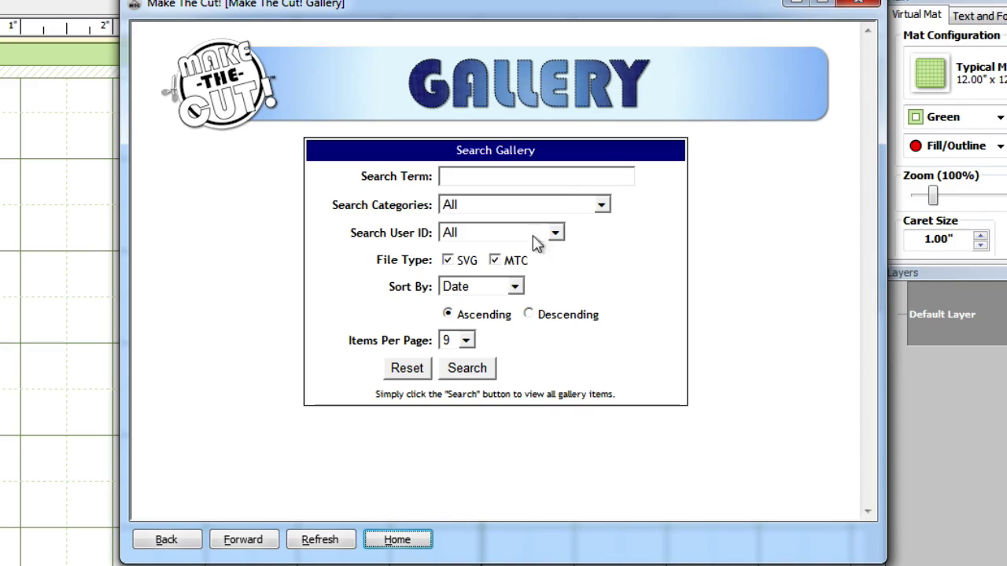
Step: Enter the search term 'box', sort Descending, and set 30 items per page
{"action": "left_click", "coordinate": [525, 178]}
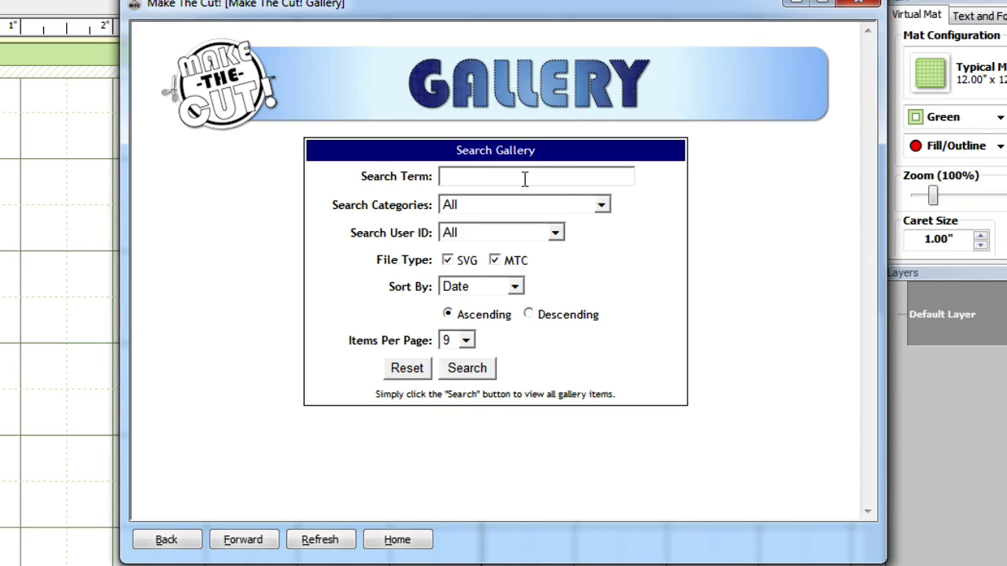
{"action": "type", "text": "box"}
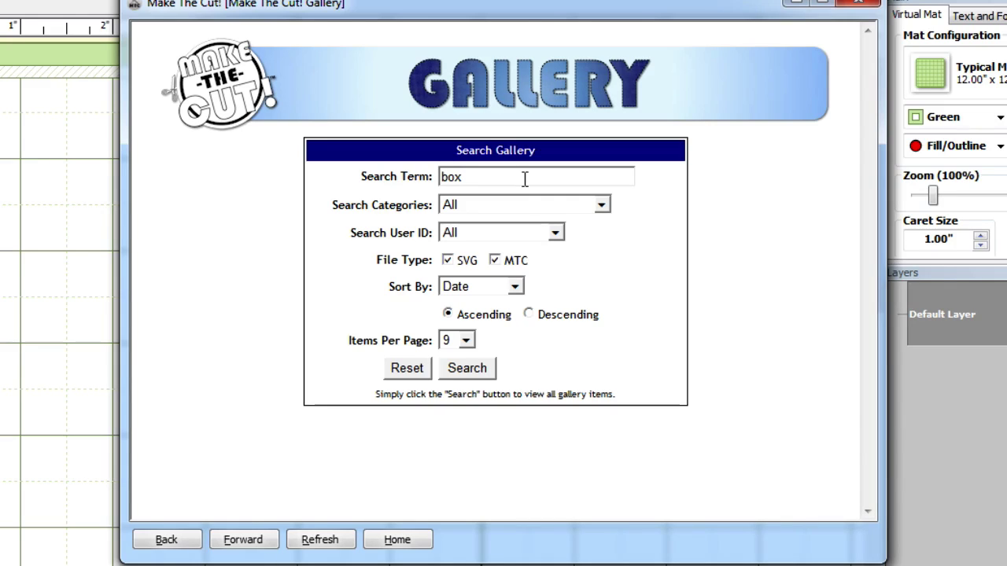
{"action": "left_click", "coordinate": [532, 321]}
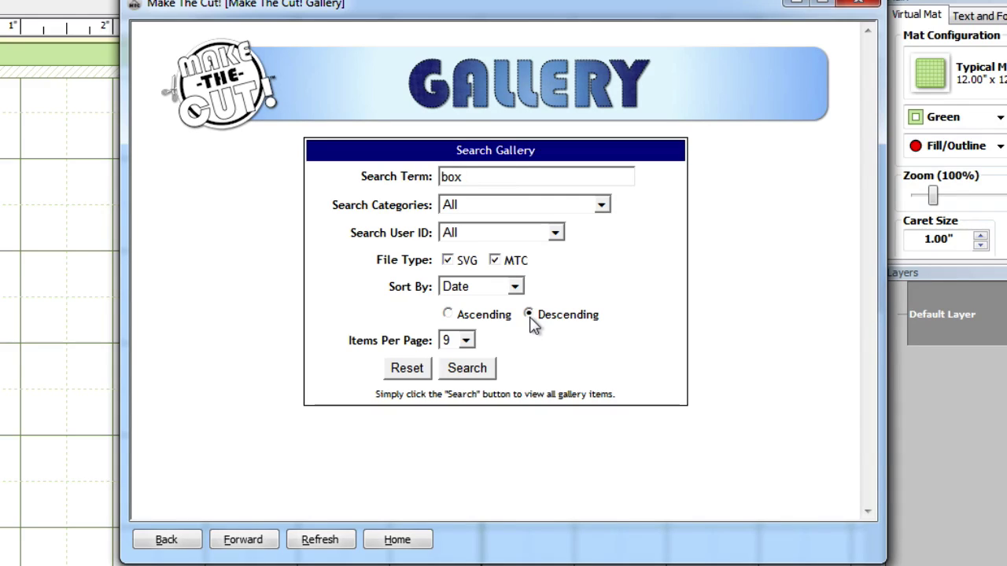
{"action": "left_click", "coordinate": [467, 342]}
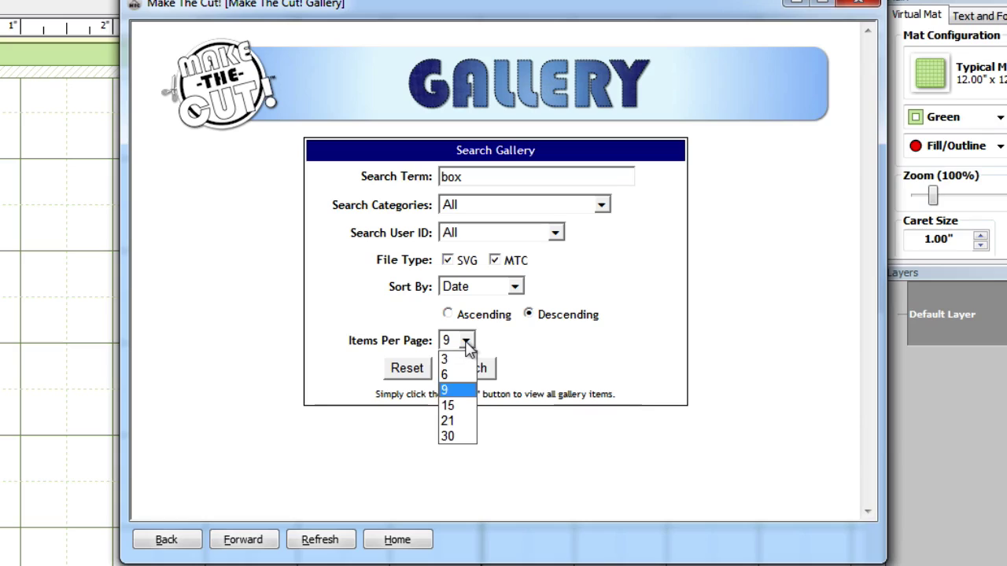
{"action": "left_click", "coordinate": [454, 438]}
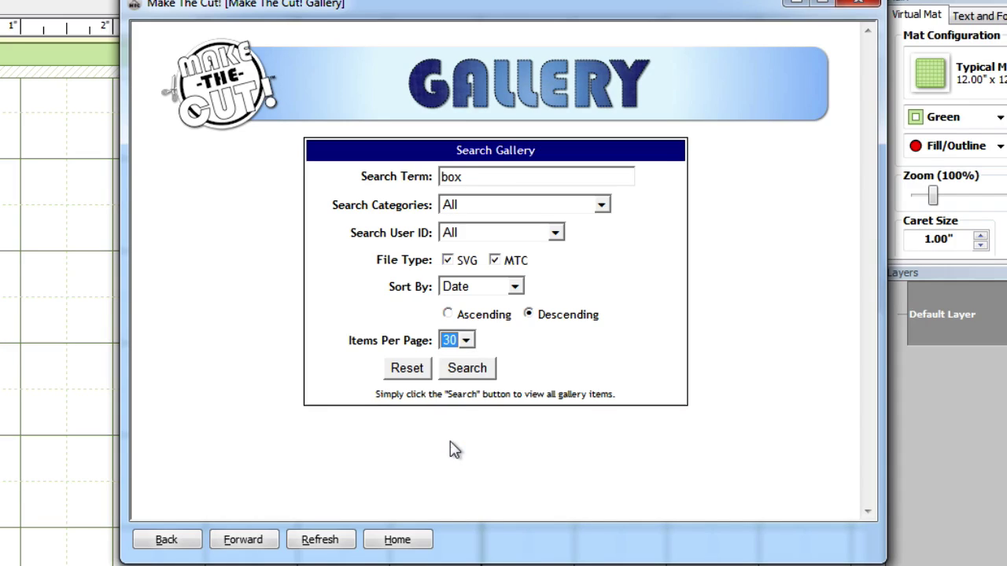
Step: Search the gallery for 'box' and scroll the 95 results down to Cookie Box
{"action": "left_click", "coordinate": [473, 374]}
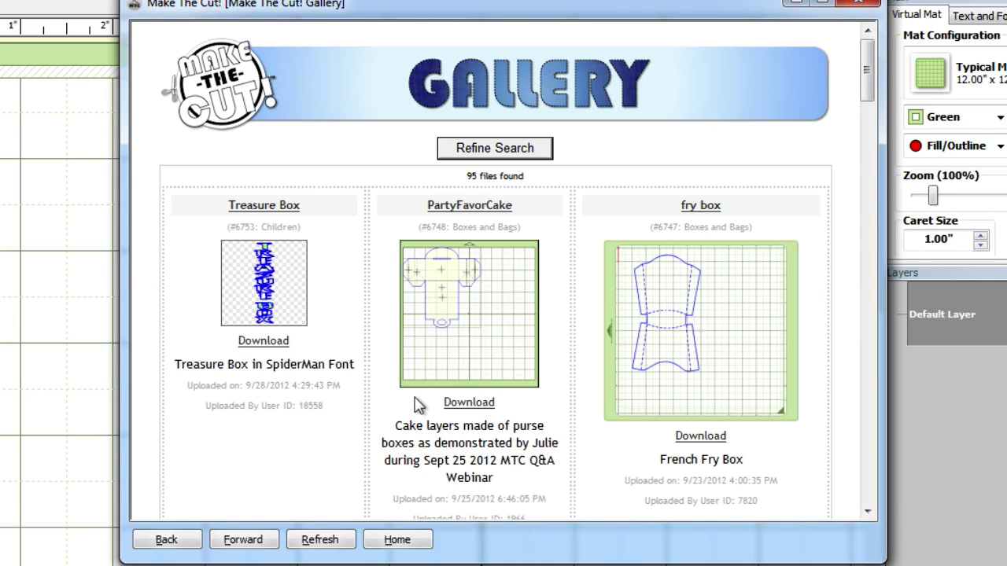
{"action": "scroll", "coordinate": [418, 405], "scroll_direction": "down", "scroll_amount": 1}
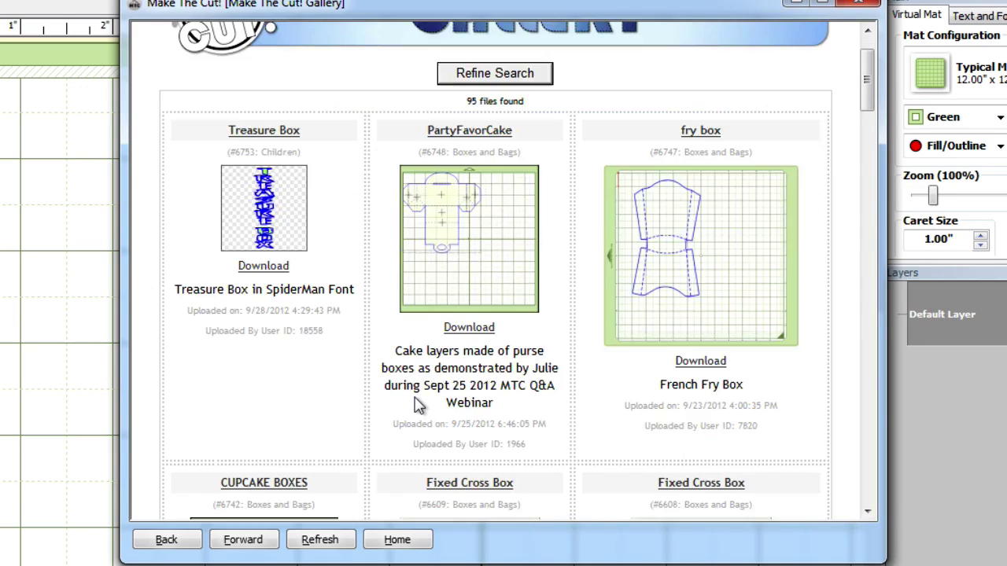
{"action": "scroll", "coordinate": [418, 405], "scroll_direction": "down", "scroll_amount": 10}
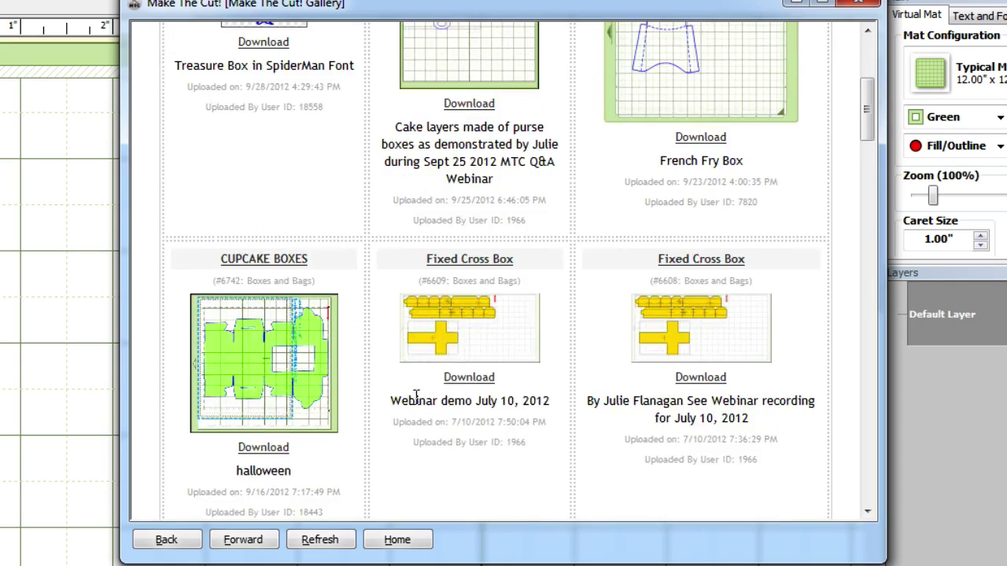
{"action": "scroll", "coordinate": [418, 404], "scroll_direction": "down", "scroll_amount": 6}
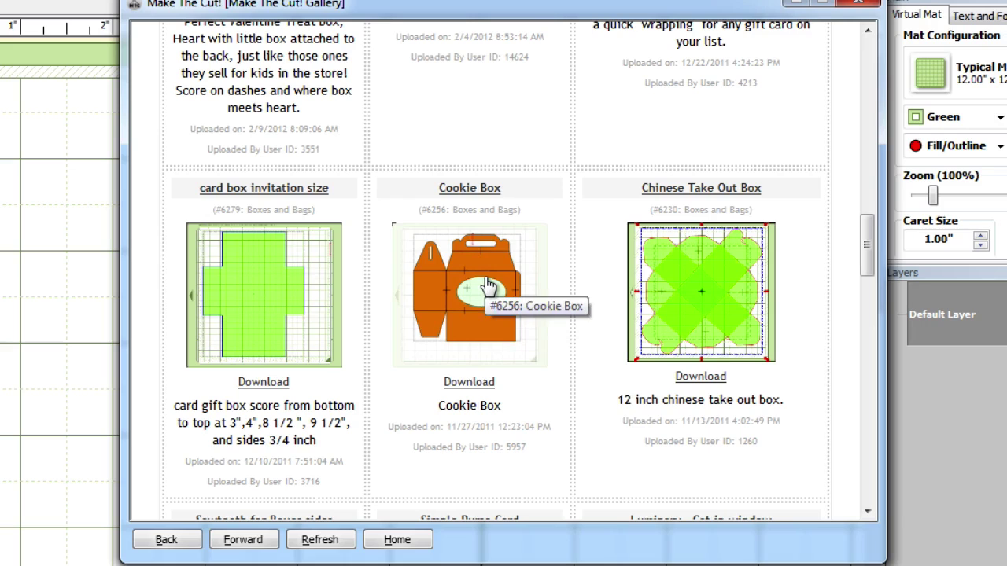
Step: View the enlarged Cookie Box preview and close it
{"action": "left_click", "coordinate": [487, 285]}
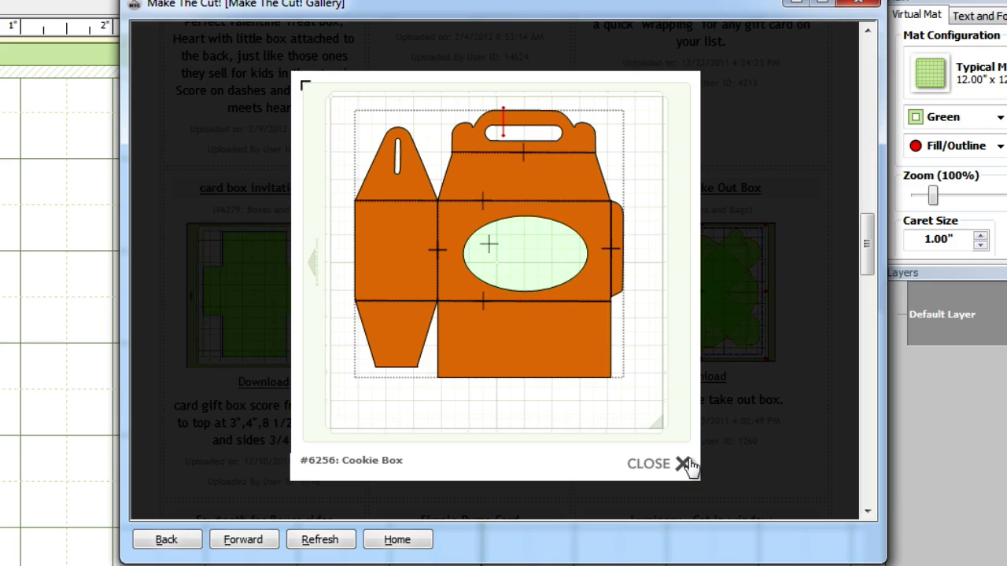
{"action": "left_click", "coordinate": [685, 464]}
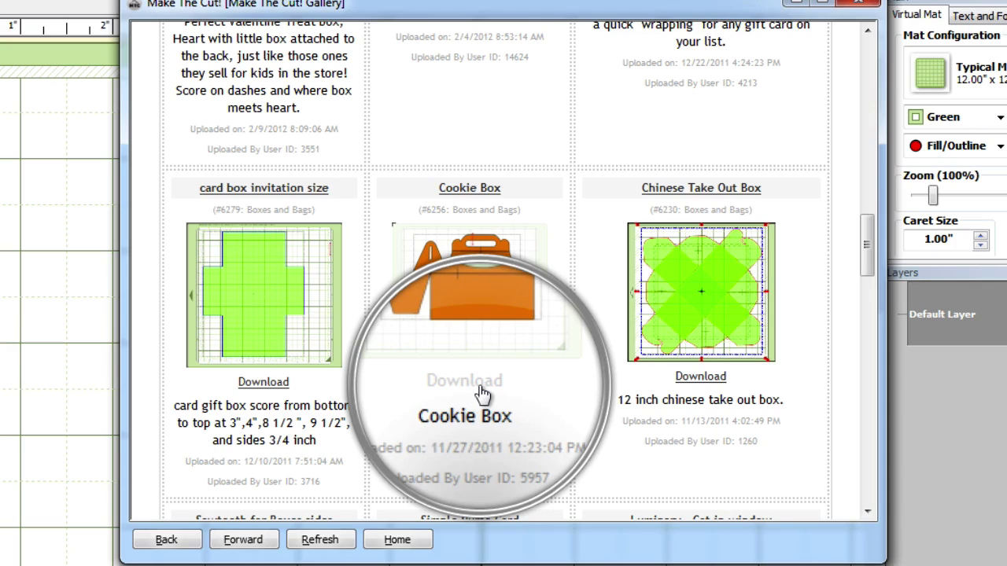
Step: Download Cookie Box as box3d-cookie and move the Gallery window aside to view it
{"action": "left_click", "coordinate": [484, 386]}
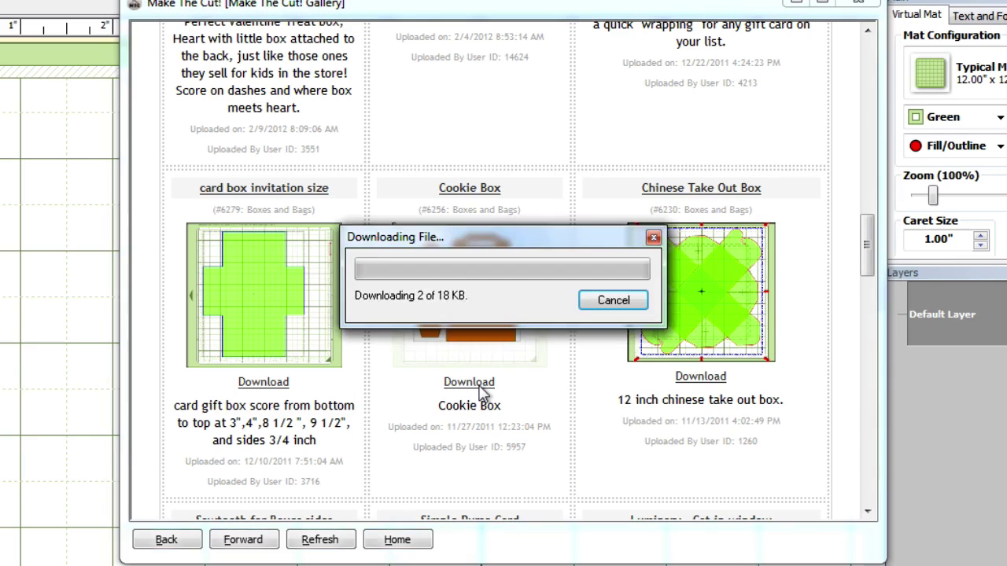
{"action": "left_click", "coordinate": [376, 445]}
{"action": "type", "text": "box"}
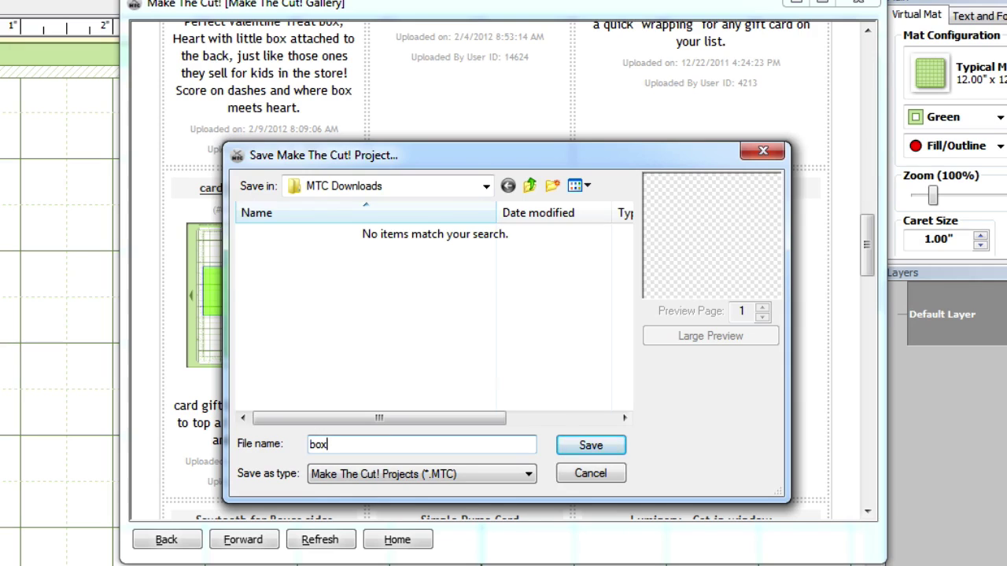
{"action": "type", "text": "3d-cookie"}
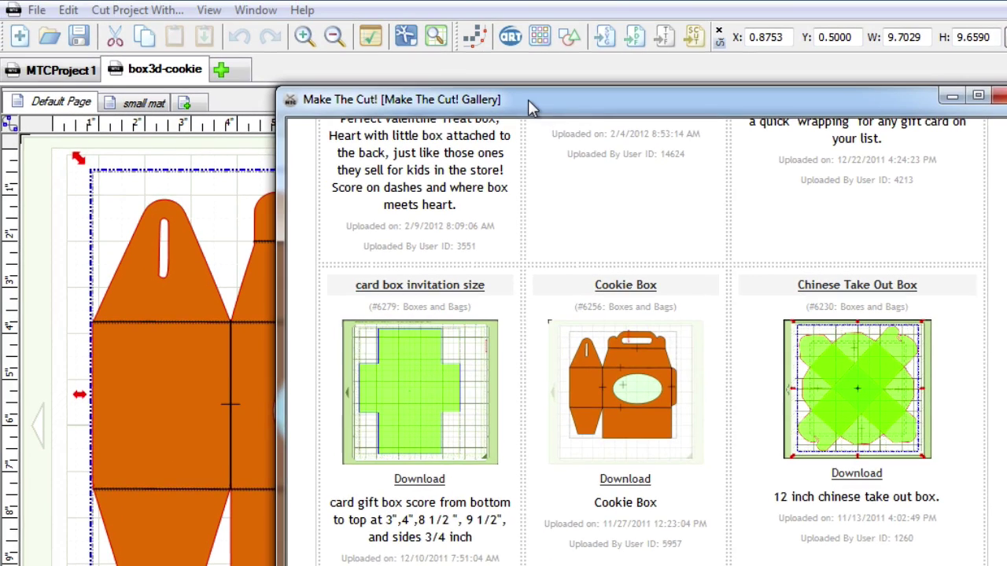
{"action": "left_click_drag", "start_coordinate": [374, 3], "coordinate": [560, 2]}
{"action": "left_click_drag", "start_coordinate": [715, 97], "coordinate": [896, 102]}
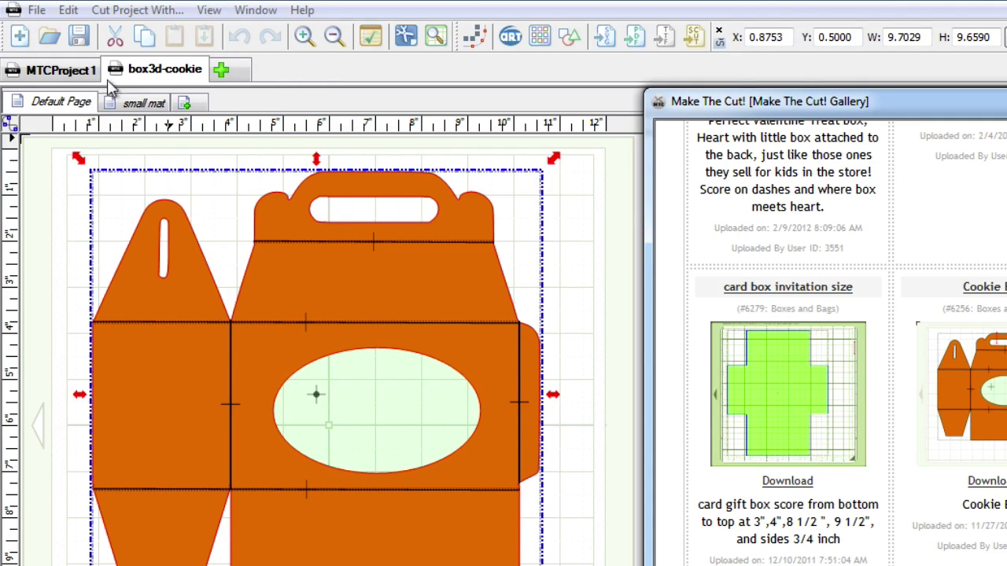
Step: Return to the MTCProject1 tab, bring the Gallery back, and scroll up to Treasure Box
{"action": "left_click", "coordinate": [63, 71]}
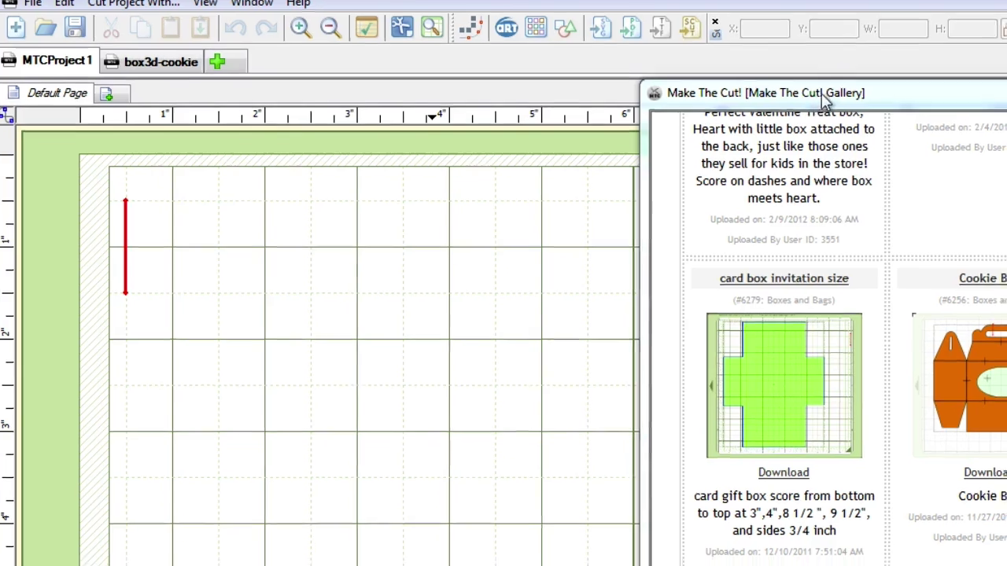
{"action": "left_click_drag", "start_coordinate": [825, 97], "coordinate": [465, 93]}
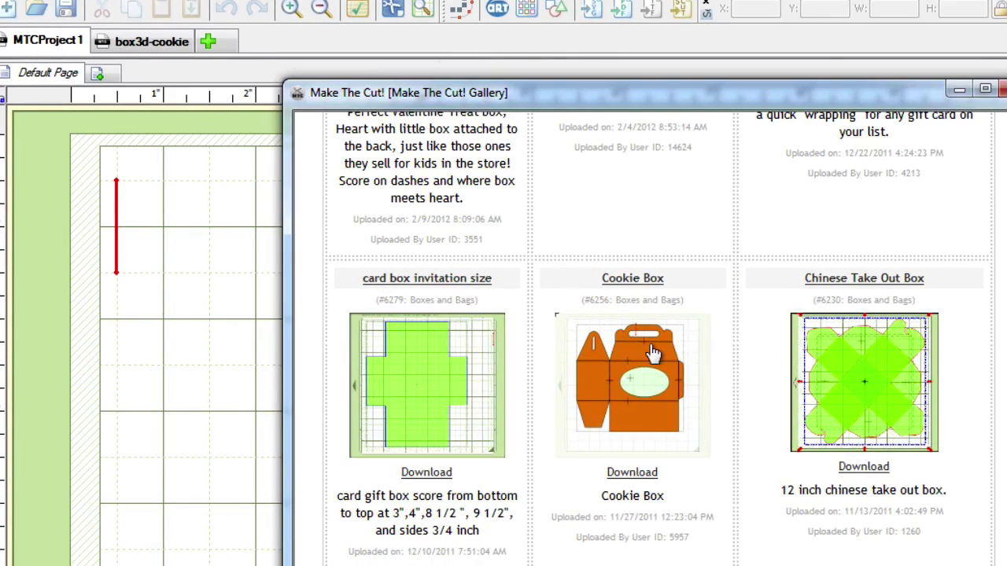
{"action": "scroll", "coordinate": [653, 351], "scroll_direction": "up", "scroll_amount": 15}
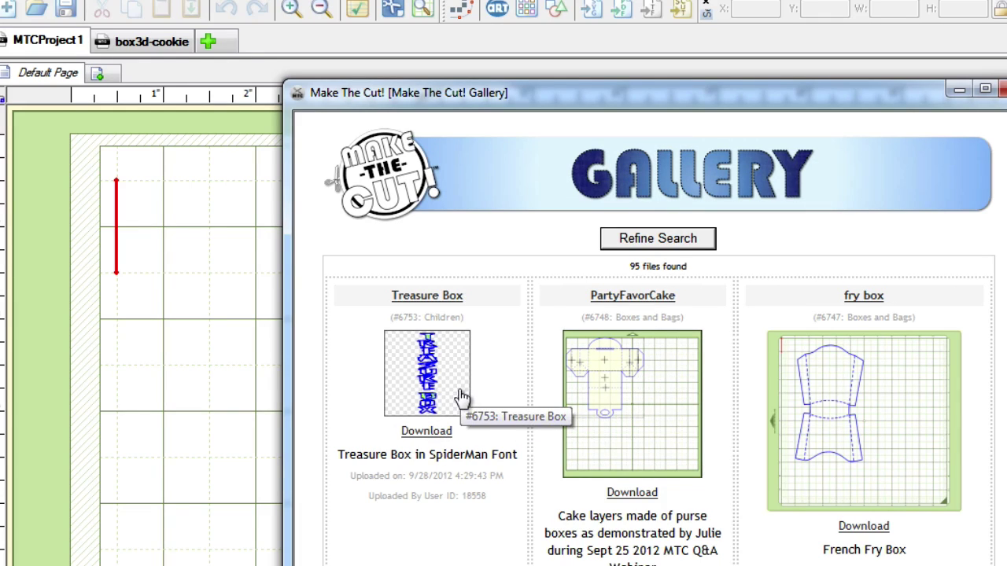
{"action": "left_click", "coordinate": [453, 432]}
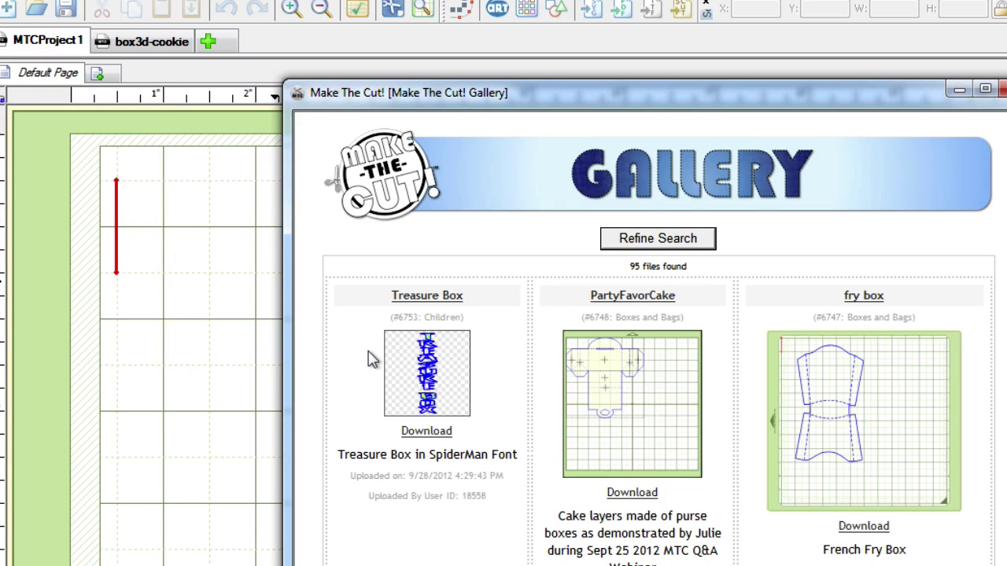
Step: Import Treasure Box onto the mat at 2.628 by 10.5, checking it behind the Gallery window
{"action": "left_click", "coordinate": [432, 434]}
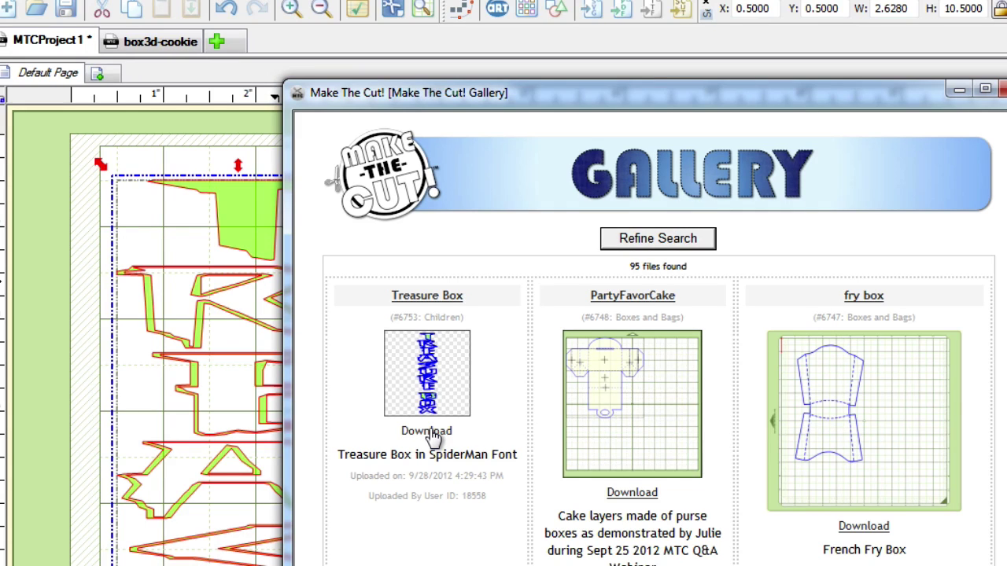
{"action": "left_click_drag", "start_coordinate": [539, 102], "coordinate": [824, 132]}
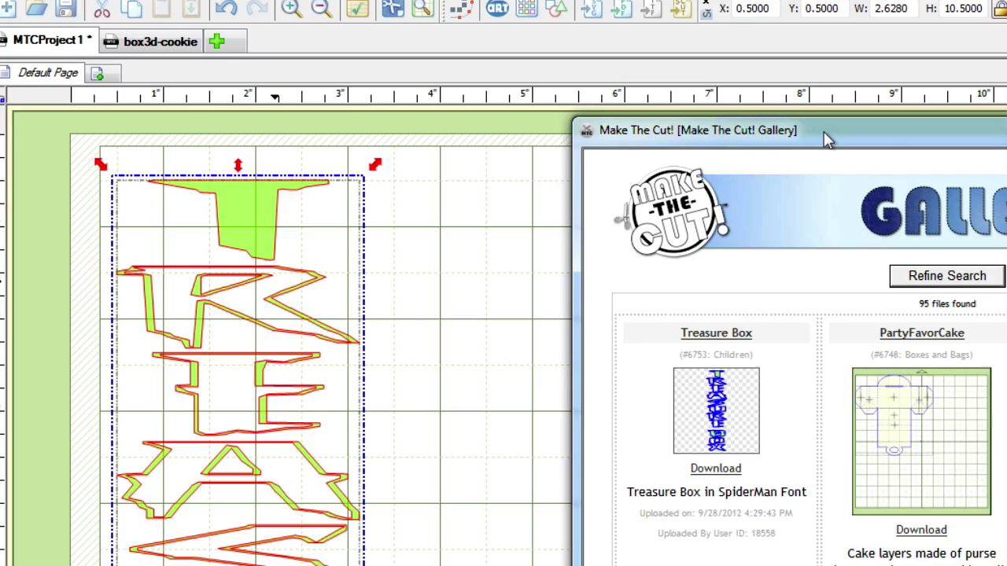
{"action": "left_click_drag", "start_coordinate": [828, 139], "coordinate": [473, 104]}
Step: Select Cookie Box's Uploaded By User ID line, then return to the Search Gallery form
{"action": "scroll", "coordinate": [607, 323], "scroll_direction": "down", "scroll_amount": 10}
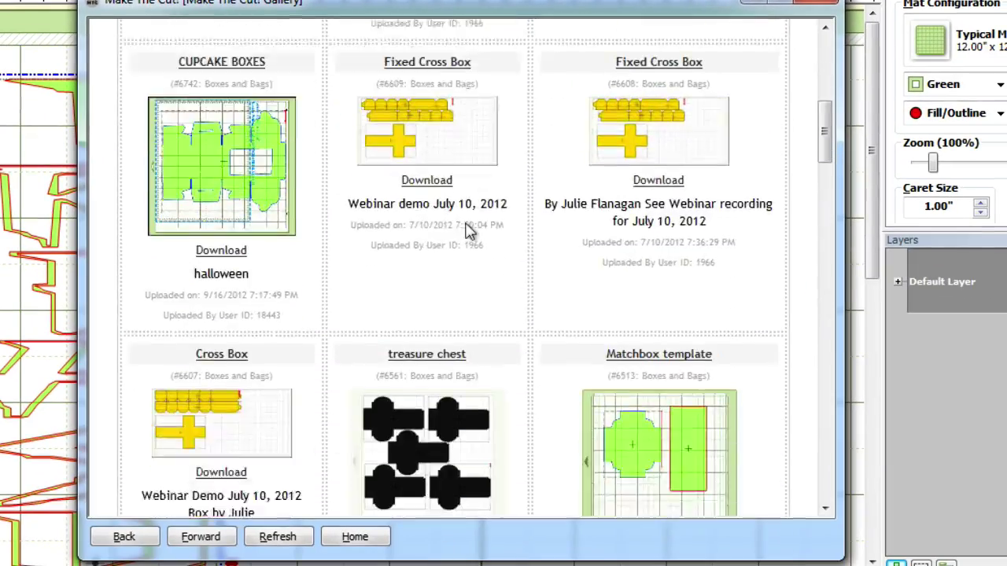
{"action": "scroll", "coordinate": [468, 231], "scroll_direction": "down", "scroll_amount": 12}
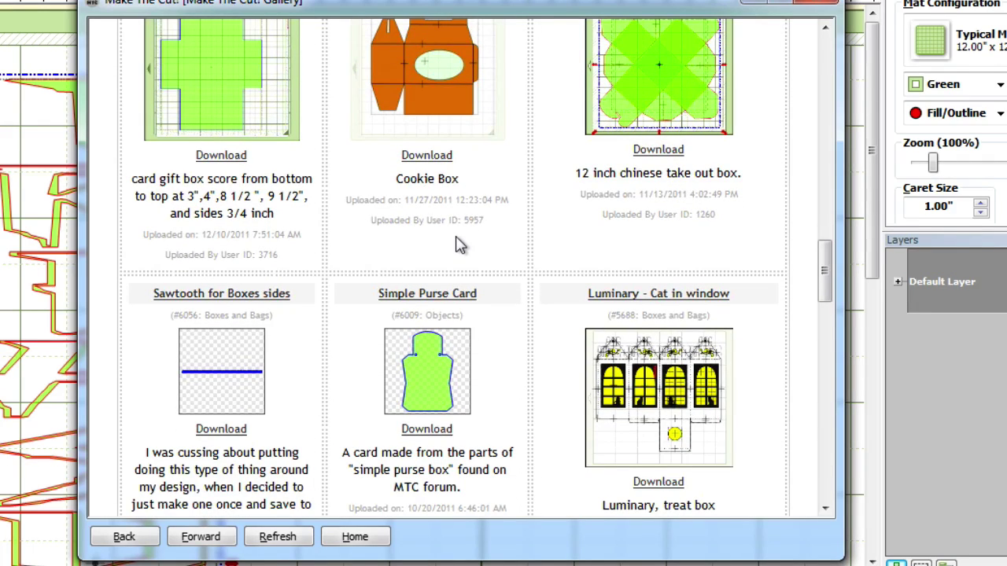
{"action": "triple_click", "coordinate": [399, 228]}
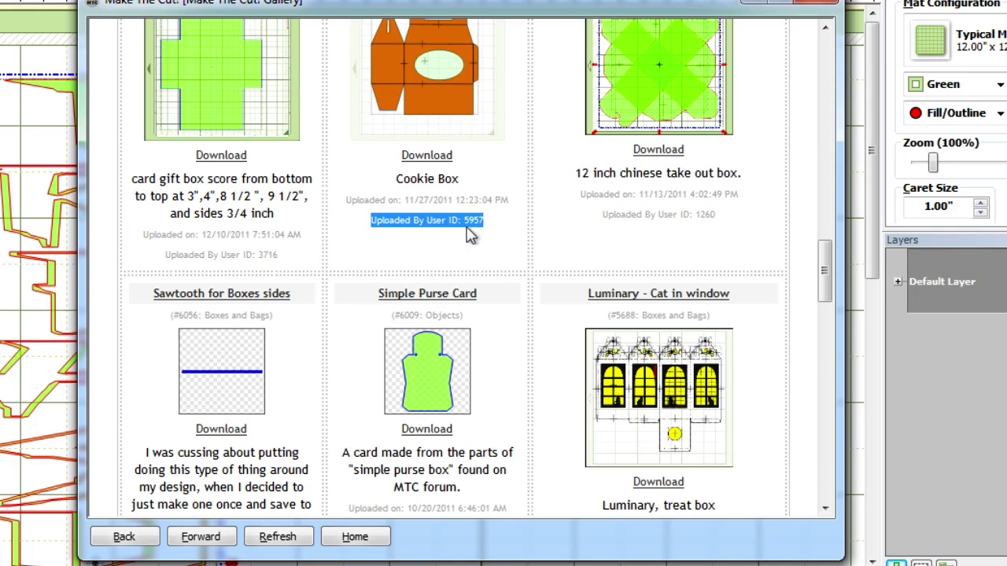
{"action": "left_click", "coordinate": [363, 541]}
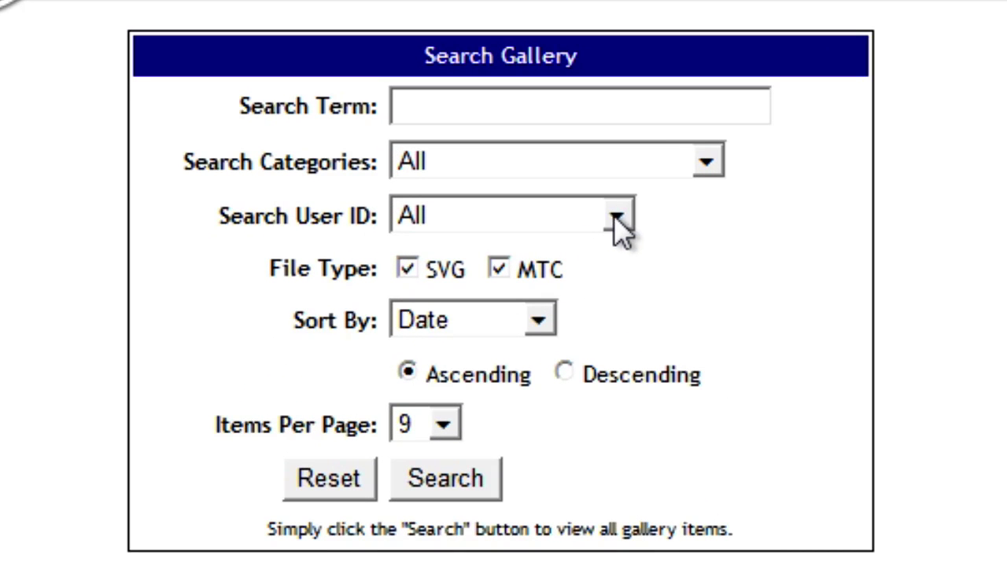
Step: Reset the form and search by the Cookie Box uploader's User ID, finding Cookie Box and Gift card template
{"action": "left_click", "coordinate": [401, 470]}
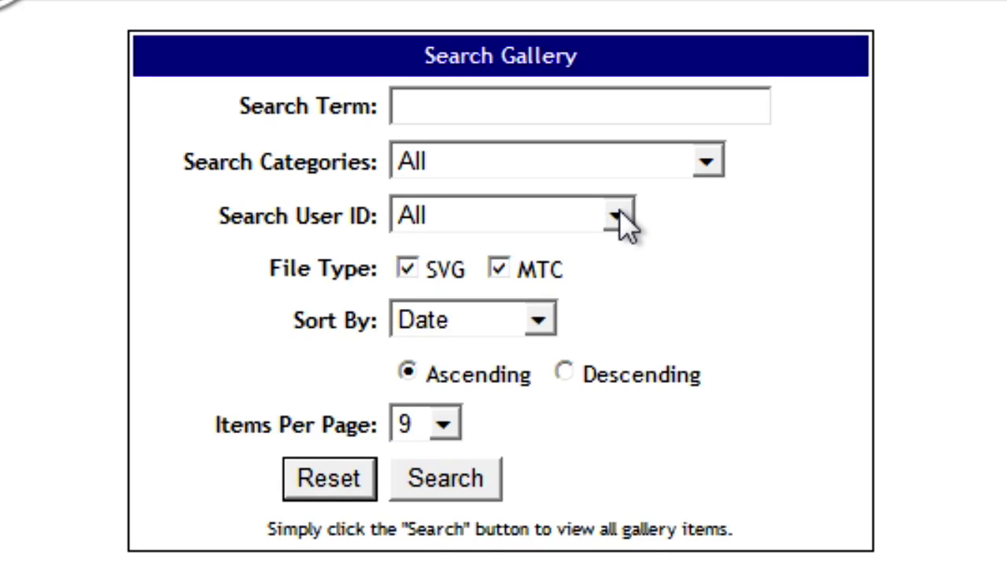
{"action": "left_click", "coordinate": [559, 213]}
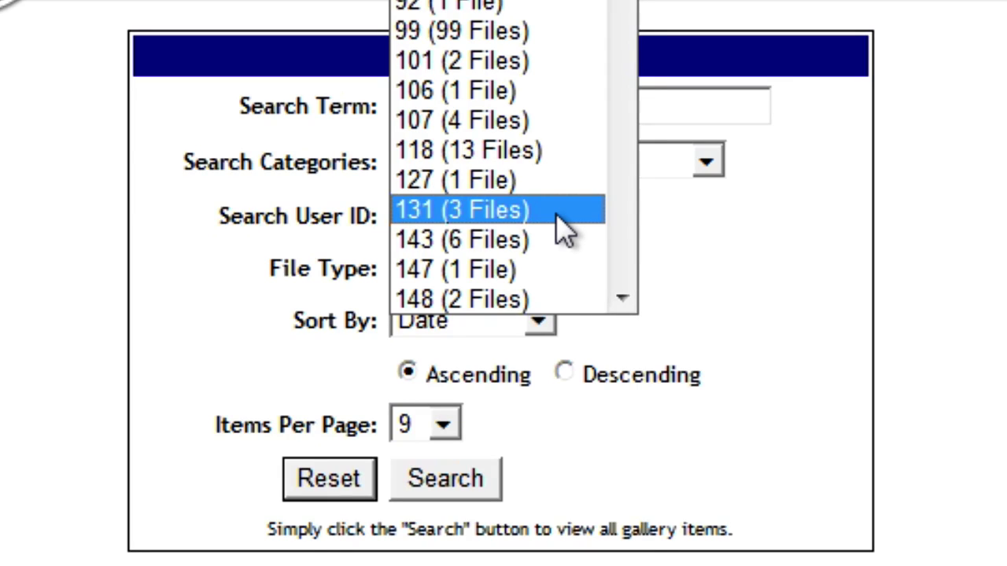
{"action": "type", "text": "5957"}
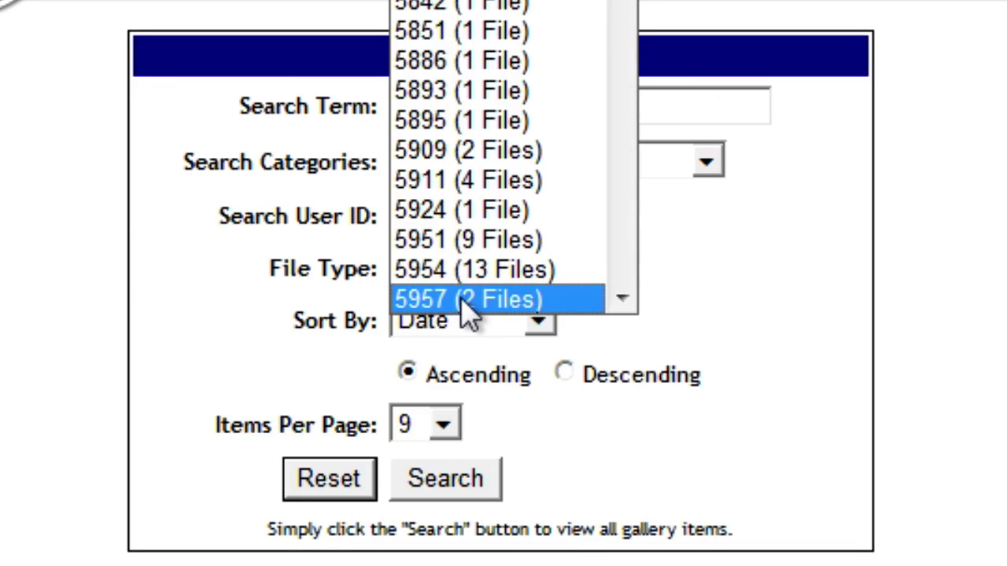
{"action": "left_click", "coordinate": [463, 303]}
{"action": "left_click", "coordinate": [446, 484]}
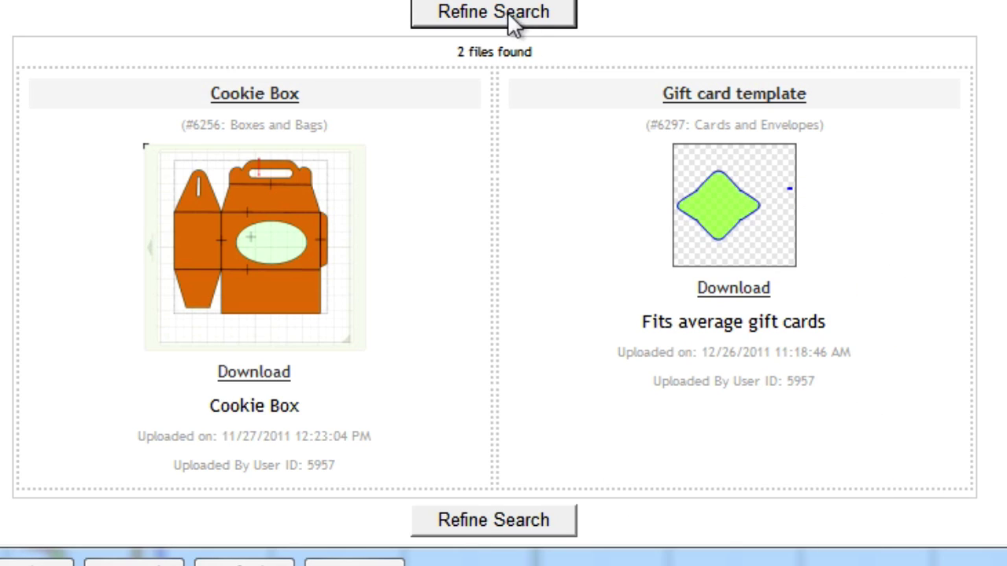
Step: Return to the Search Gallery form and scroll the Search User ID list toward the 2037-file uploader
{"action": "key", "text": "alt+Left"}
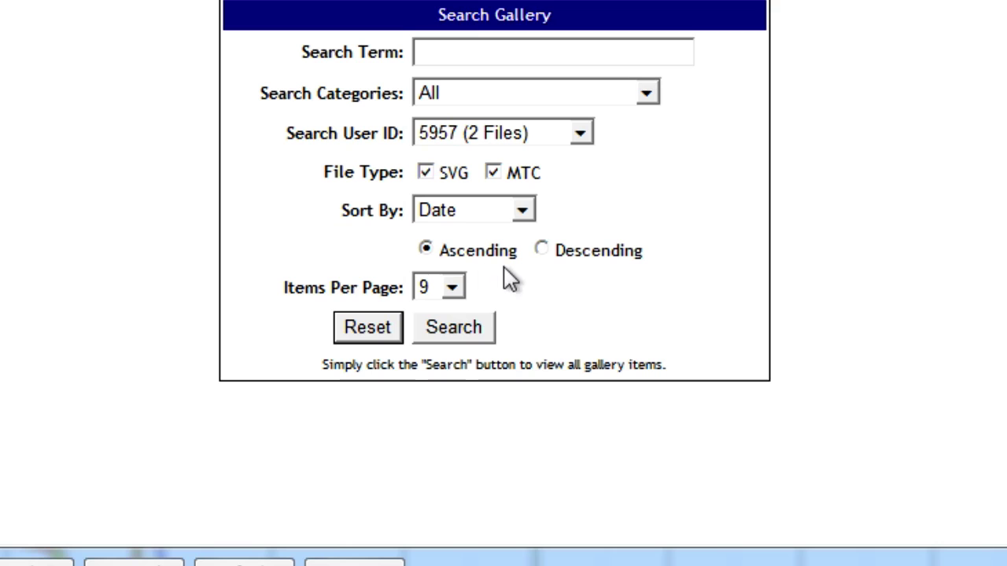
{"action": "left_click", "coordinate": [578, 142]}
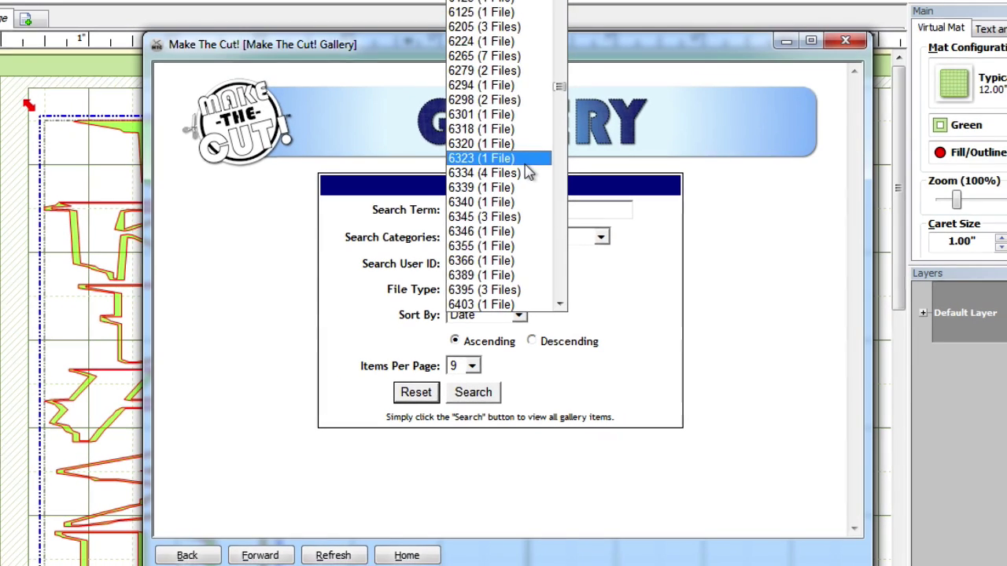
{"action": "scroll", "coordinate": [538, 1], "scroll_direction": "down", "scroll_amount": 5}
{"action": "scroll", "coordinate": [529, 172], "scroll_direction": "up", "scroll_amount": 15}
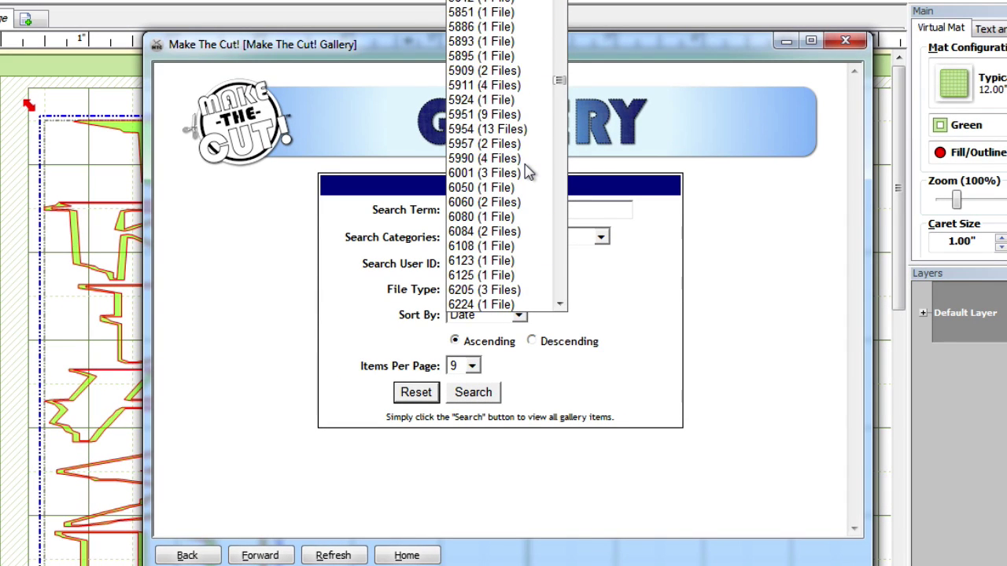
{"action": "scroll", "coordinate": [529, 172], "scroll_direction": "down", "scroll_amount": 20}
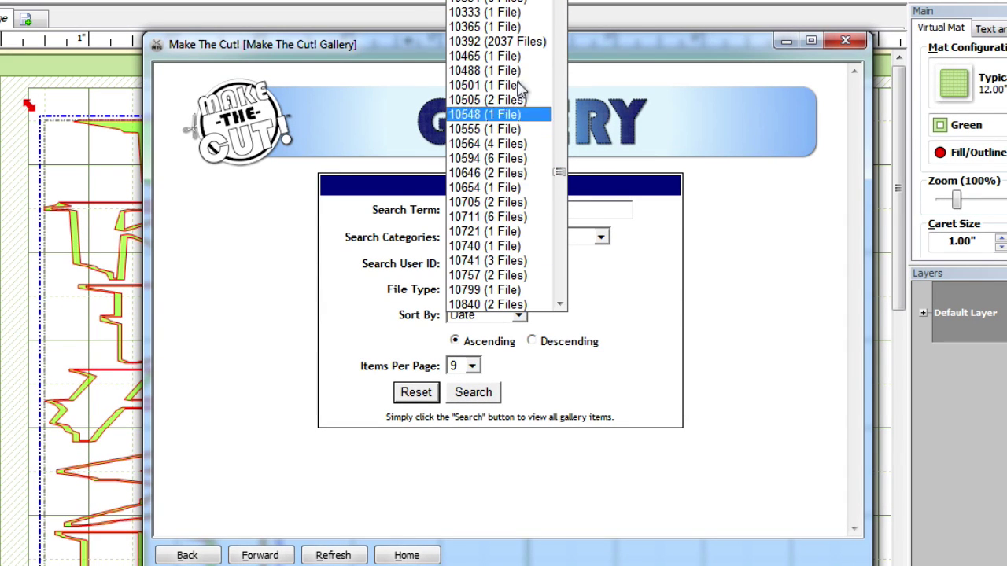